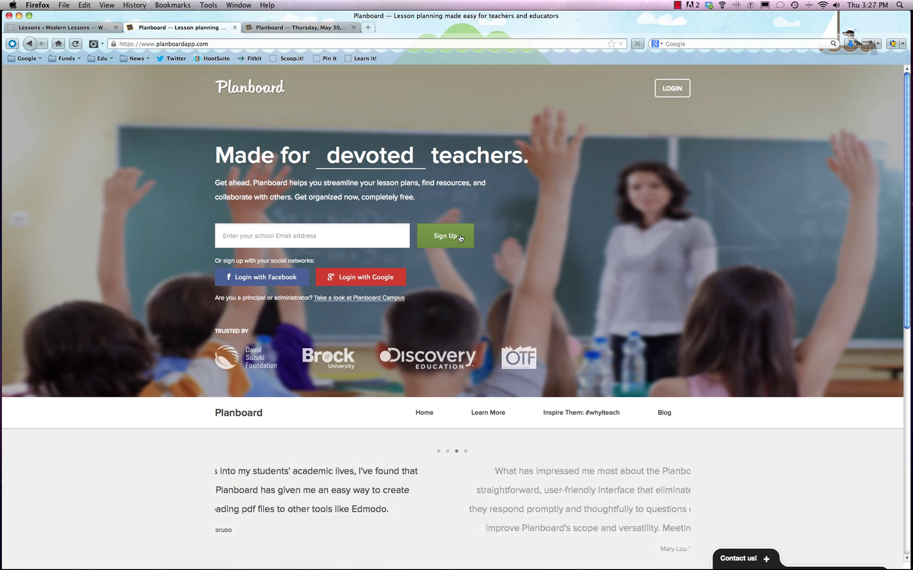
Step: Switch to the Thursday May 30 planner and open the Period 1 lesson for editing
scroll(544, 220, down, 5)
scroll(545, 221, down, 1)
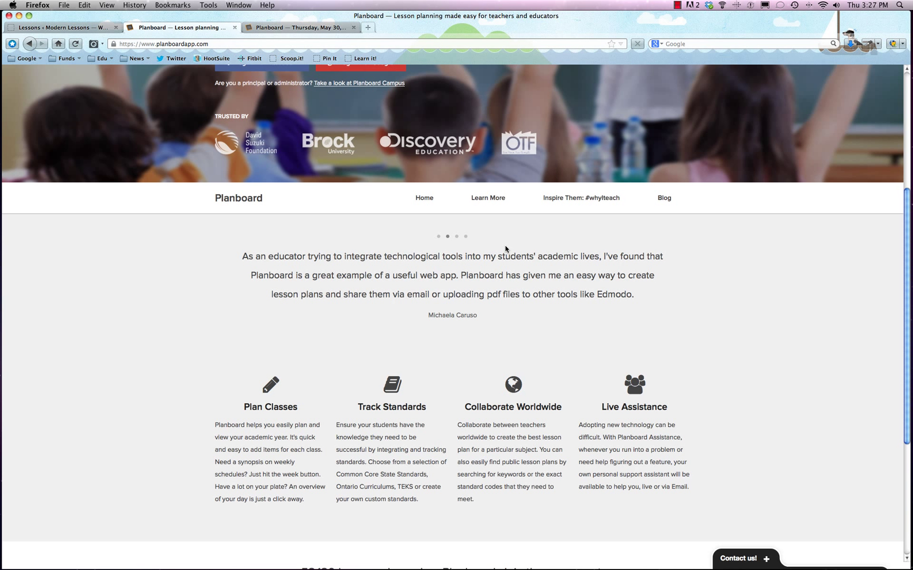
scroll(506, 250, up, 1)
scroll(506, 249, up, 3)
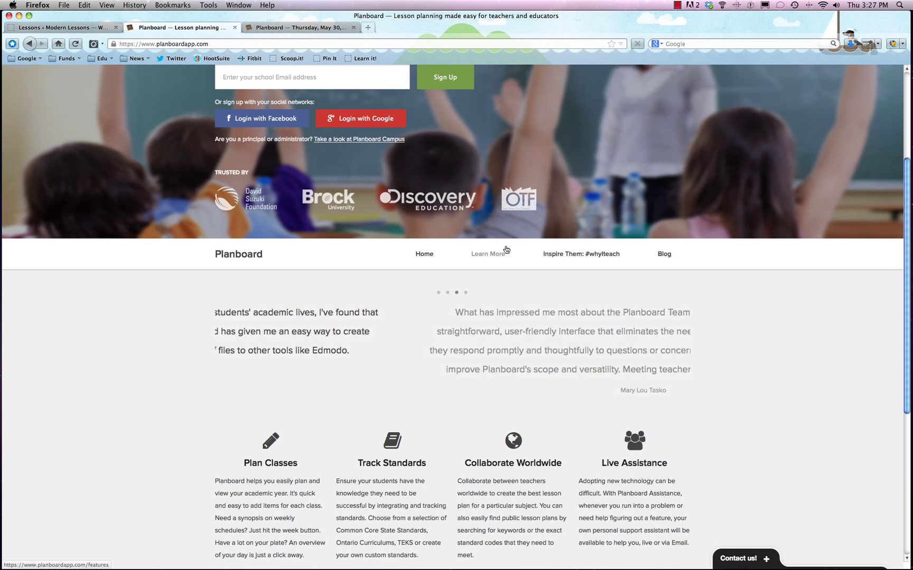
scroll(507, 266, up, 6)
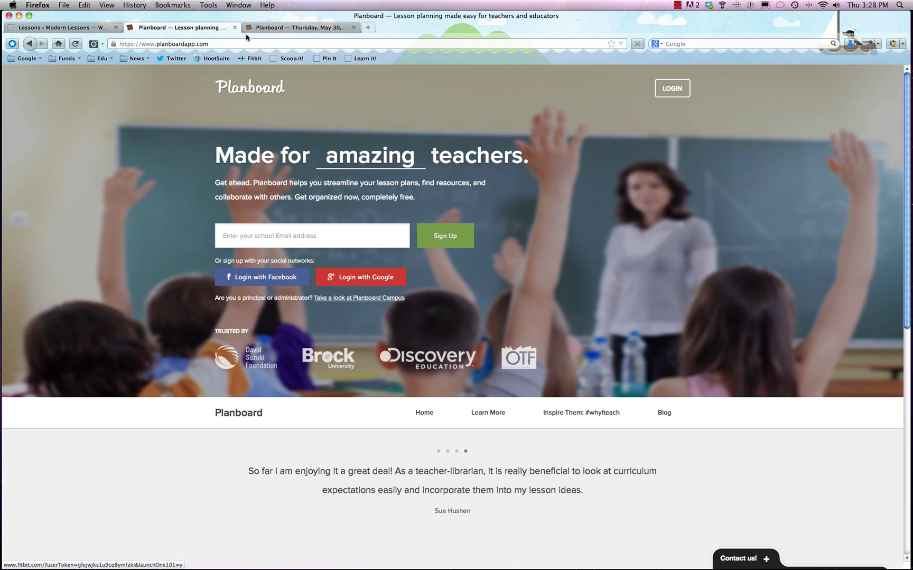
click(277, 29)
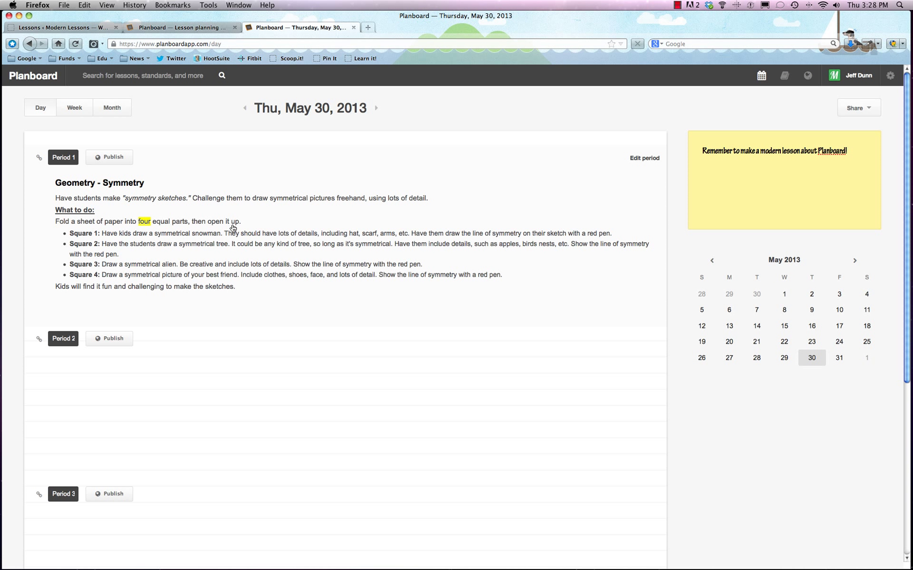
click(85, 210)
Step: Change 'red' to 'blue' in Square 2's pen line and save the lesson
drag(130, 269, 82, 272)
double_click(98, 270)
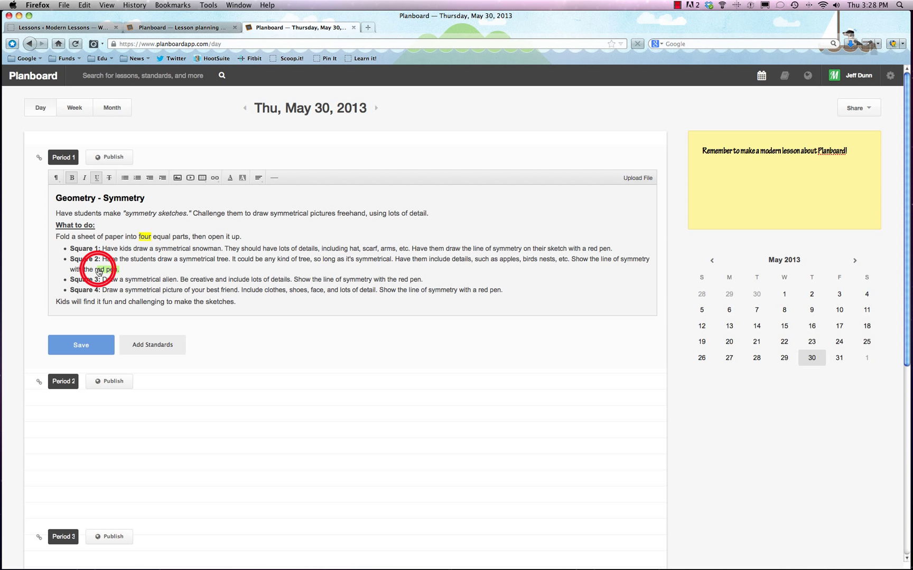
text(blue)
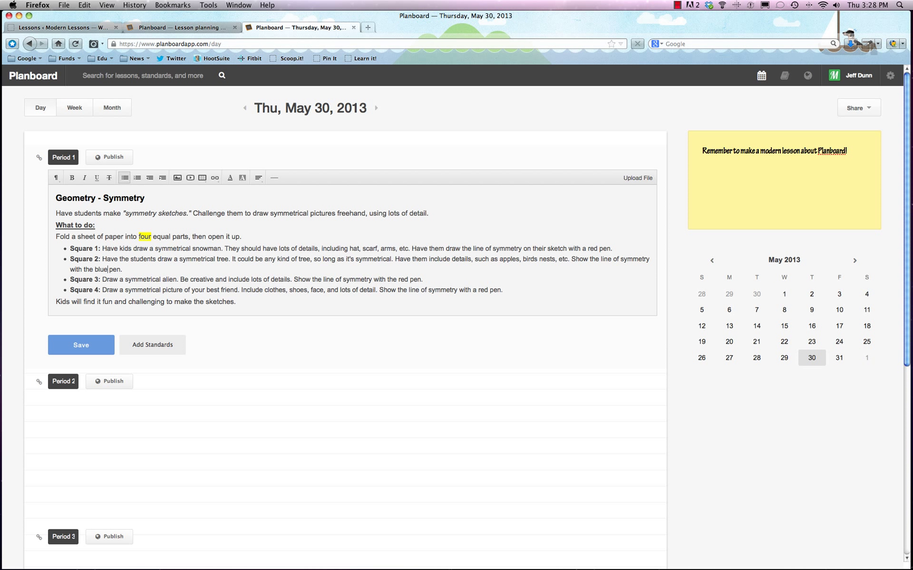
click(224, 340)
click(207, 157)
Step: Publish Period 1 publicly, dismiss the share link dialog, and check the sharing options
click(110, 157)
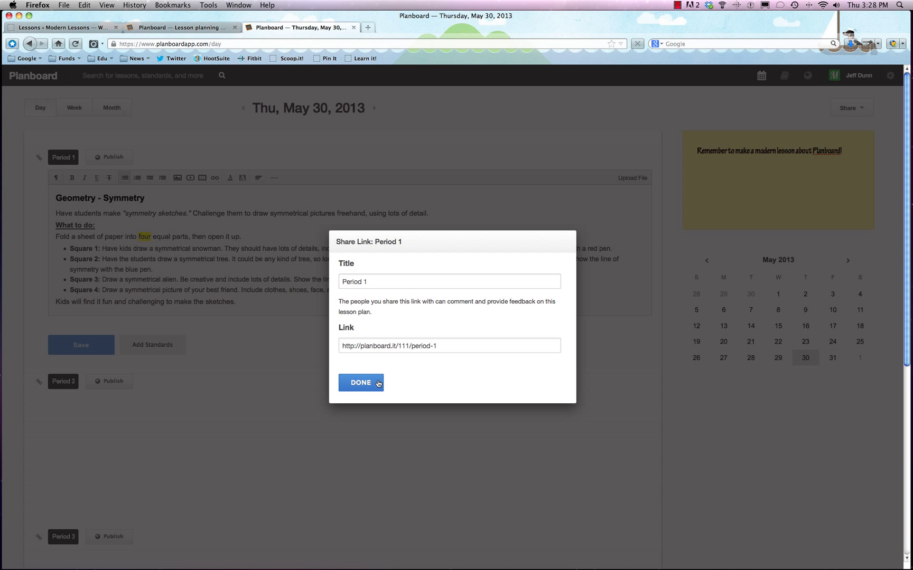
click(372, 388)
click(368, 386)
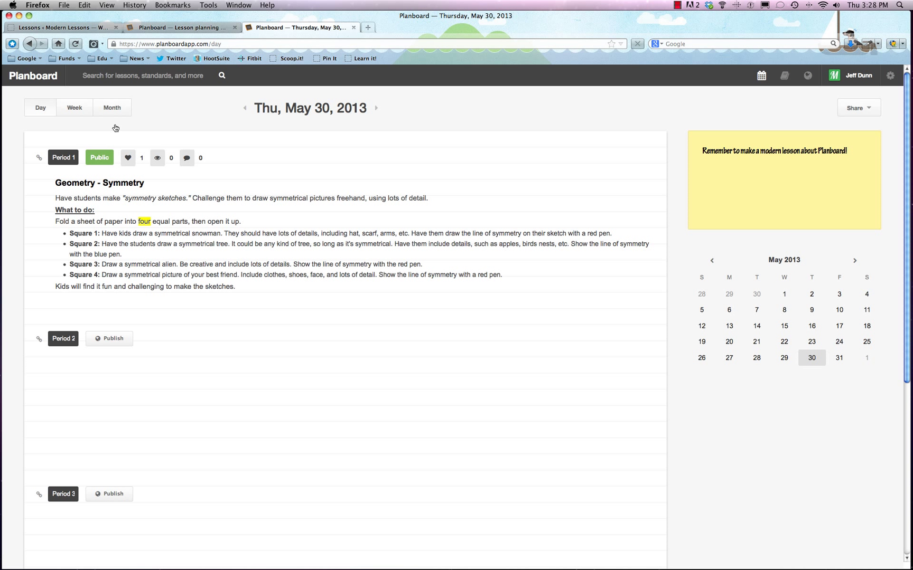
click(870, 107)
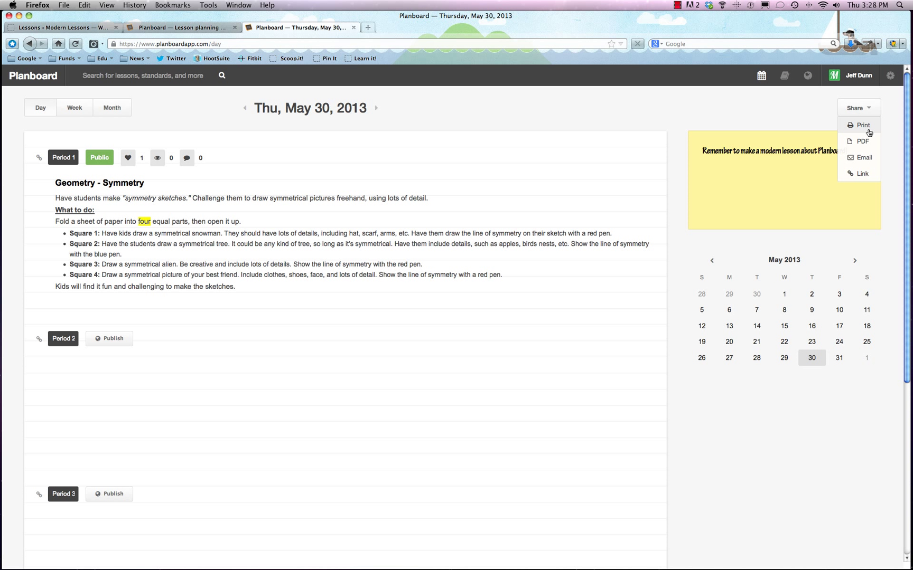
click(769, 112)
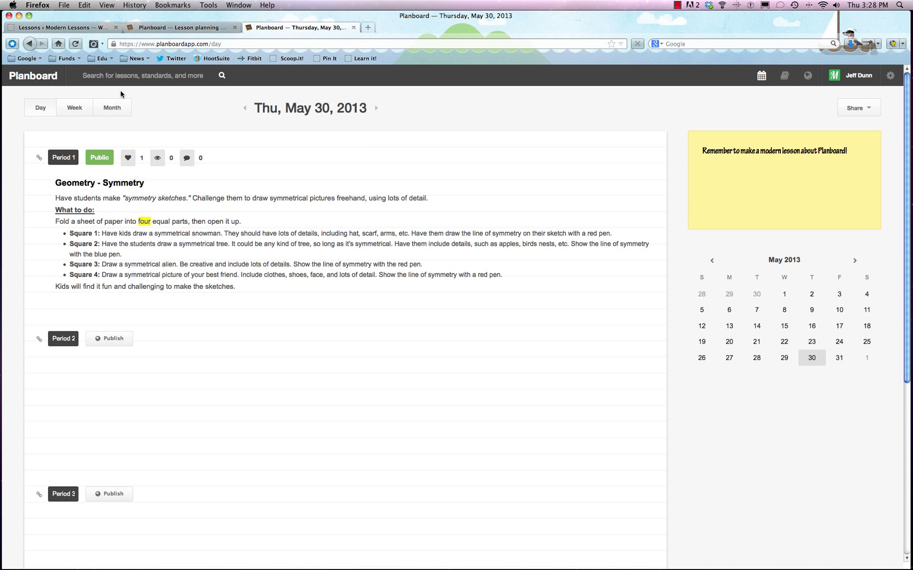
Step: Browse the week and month views, ending on the Week of May 26, 2013
click(75, 109)
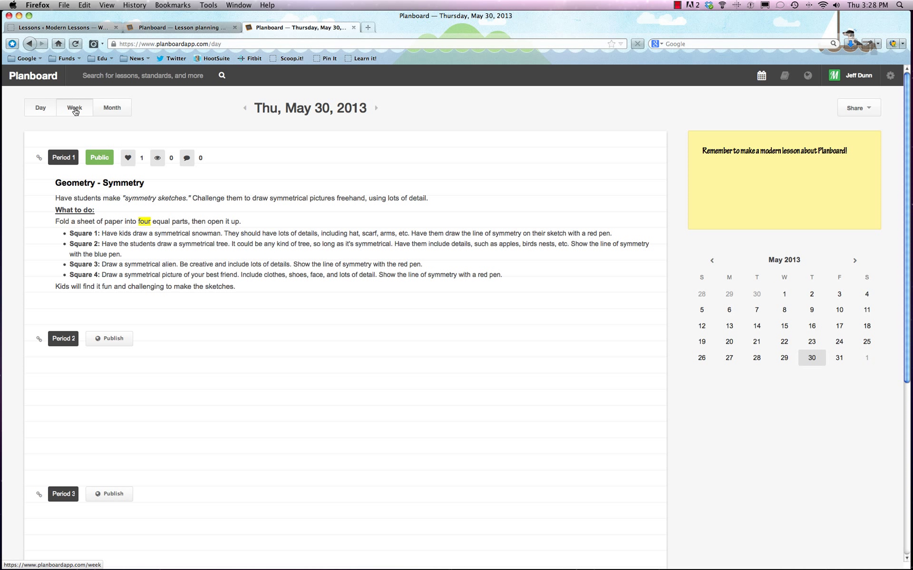
click(115, 109)
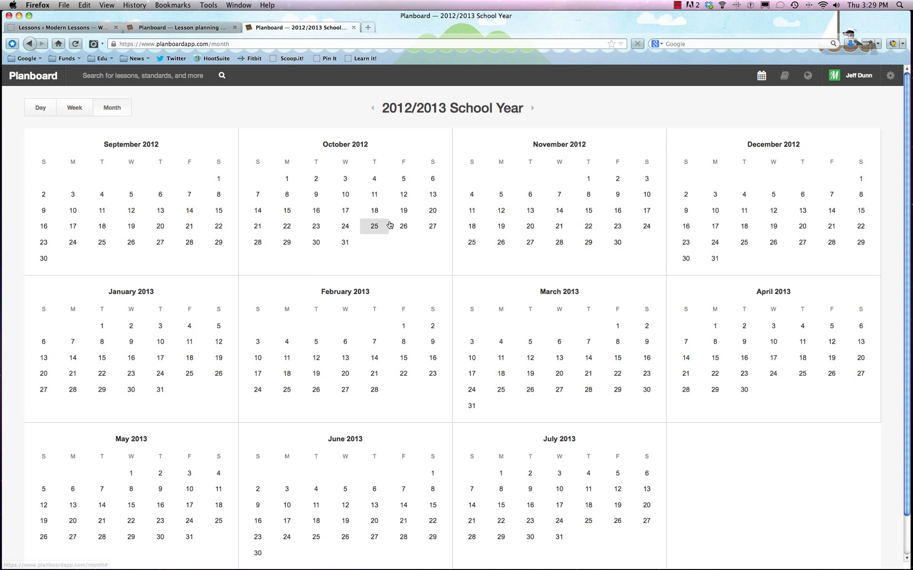
click(69, 108)
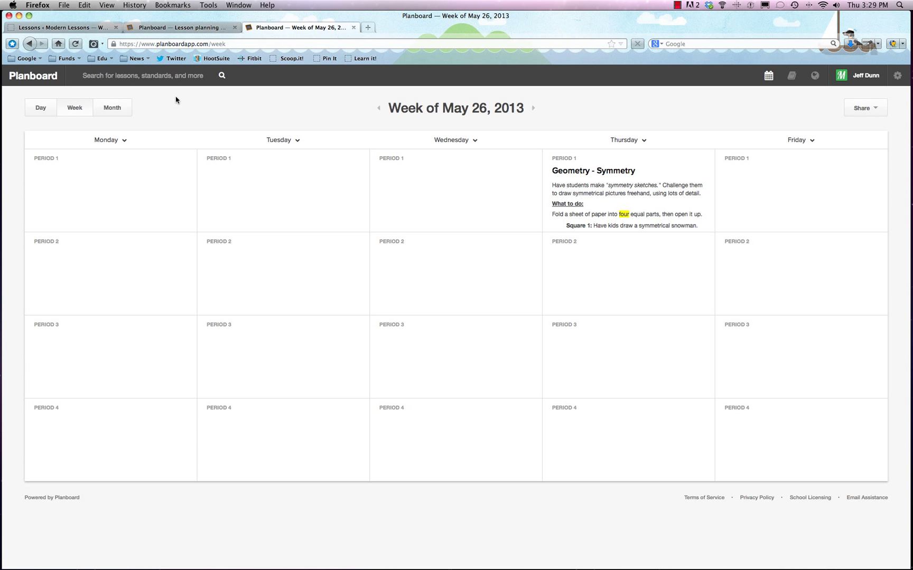
click(128, 77)
Step: Search for 'common core' and view the Common Core Grade 1 Reading: Literature standard
text(common core)
key(Return)
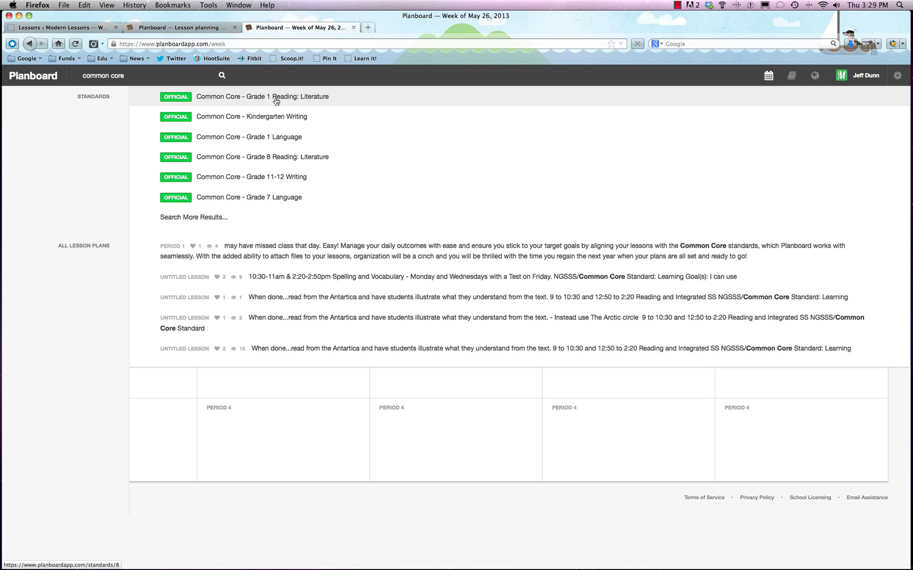
click(276, 98)
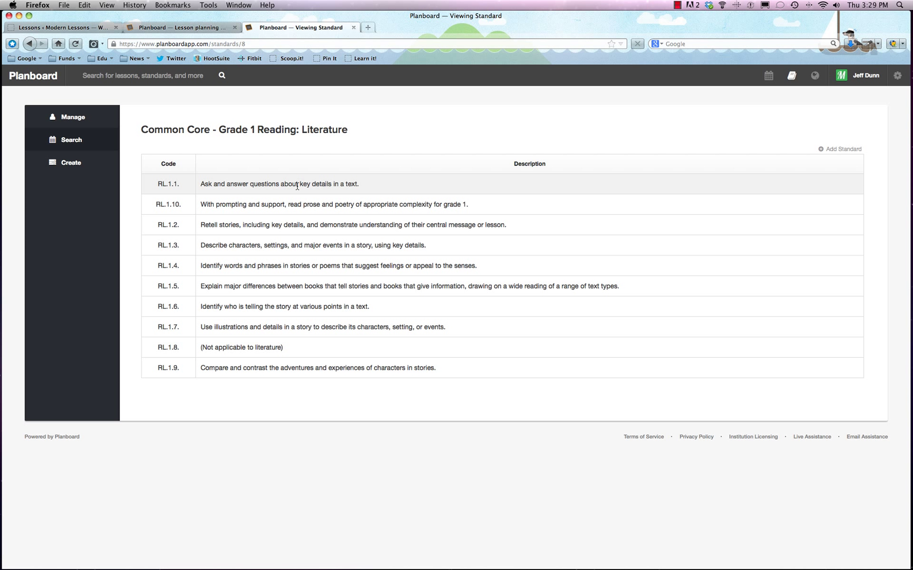
Step: Run a new 'co' search and open the shared Period 1 lesson result
click(162, 76)
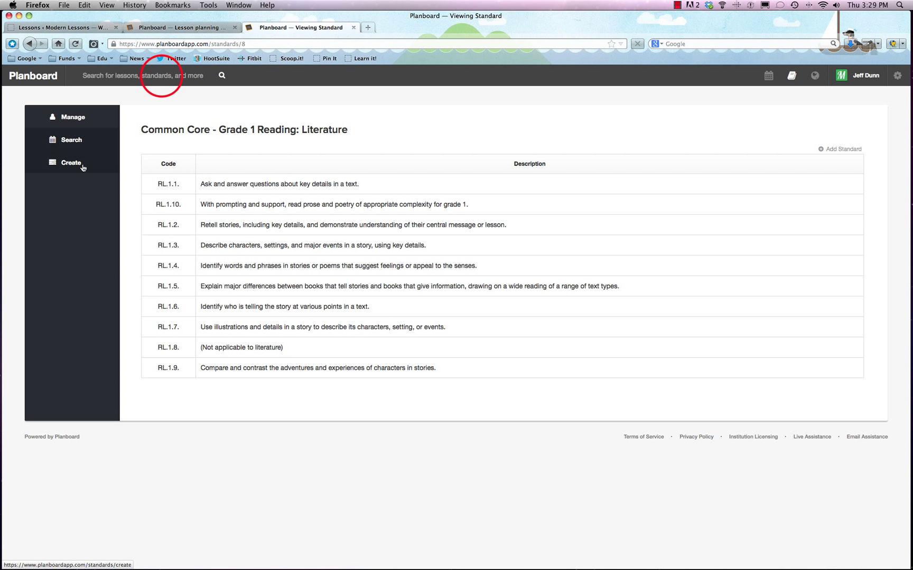
text(common core)
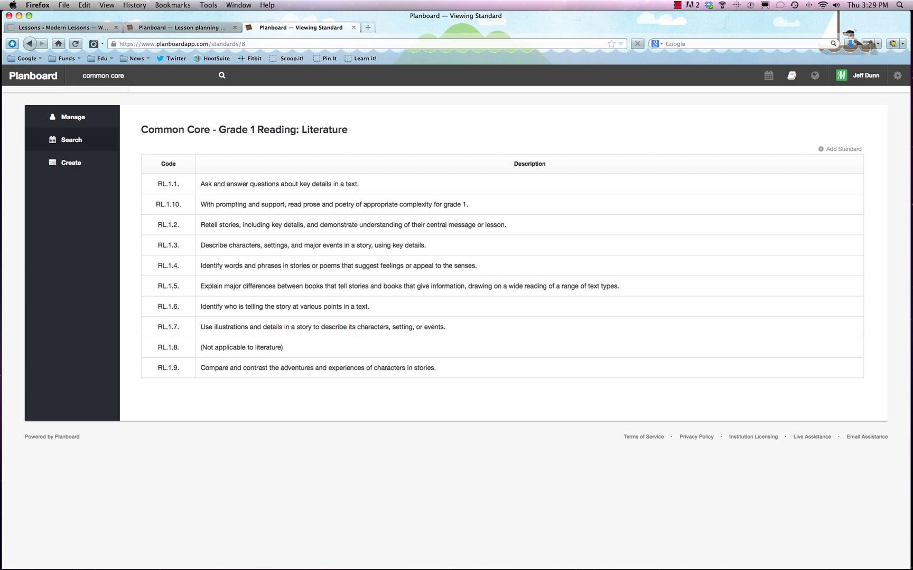
click(291, 251)
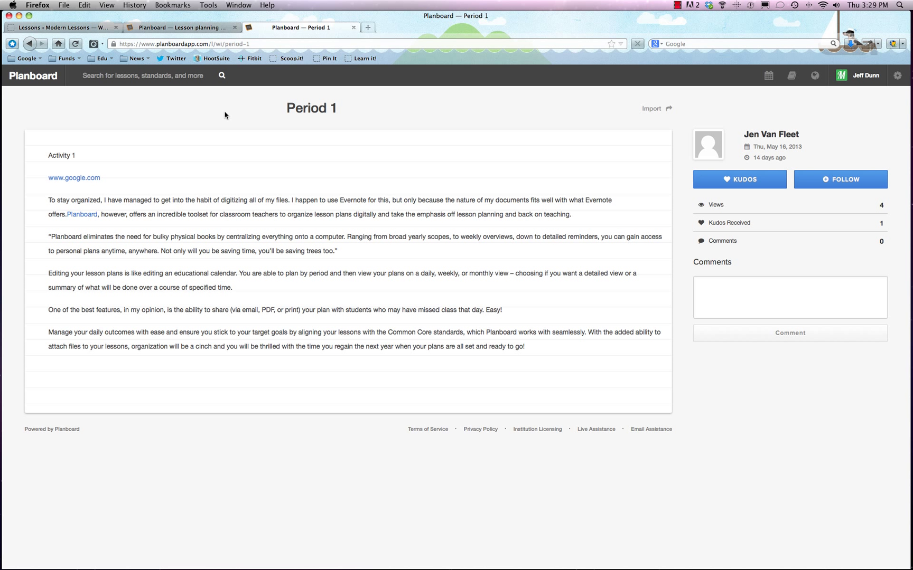
Step: Give the Period 1 lesson kudos, follow its author, and view the Discover feed
click(740, 181)
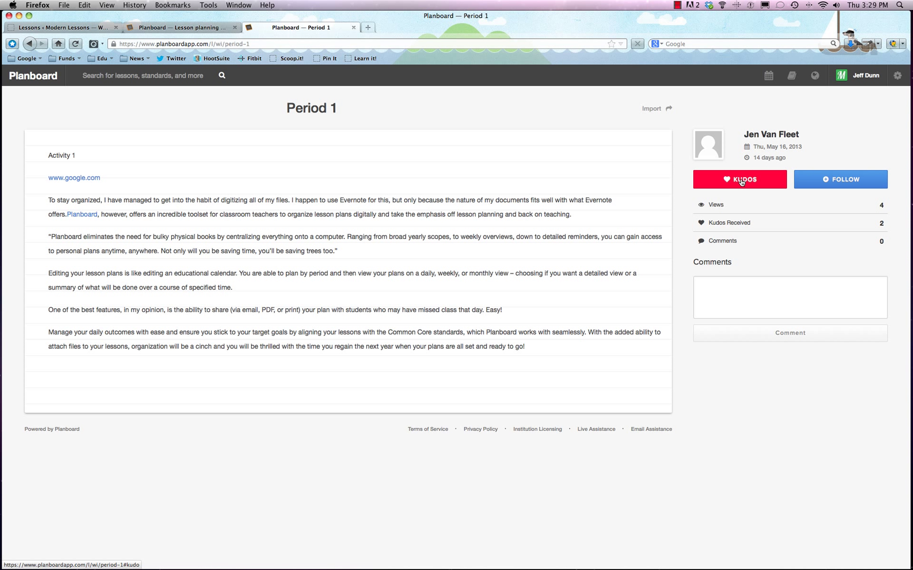
click(843, 184)
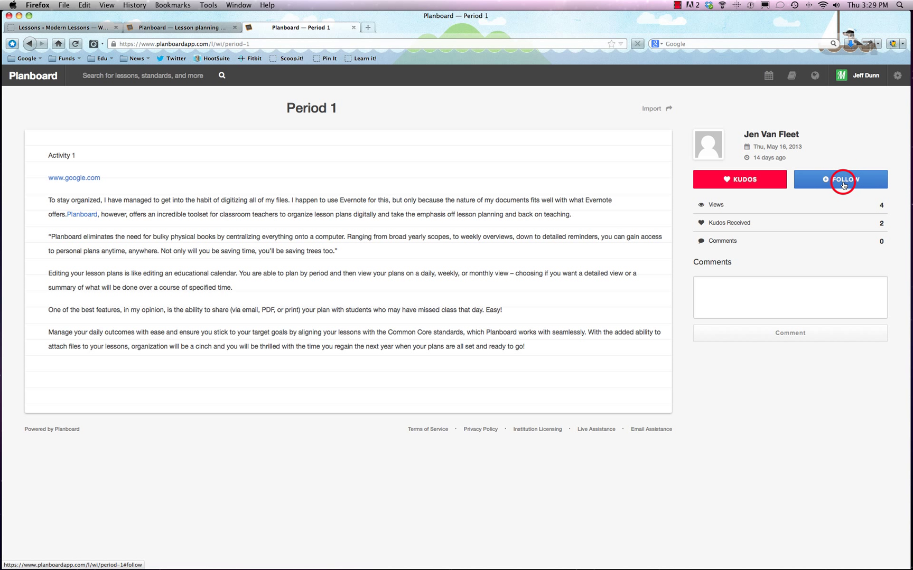
click(34, 75)
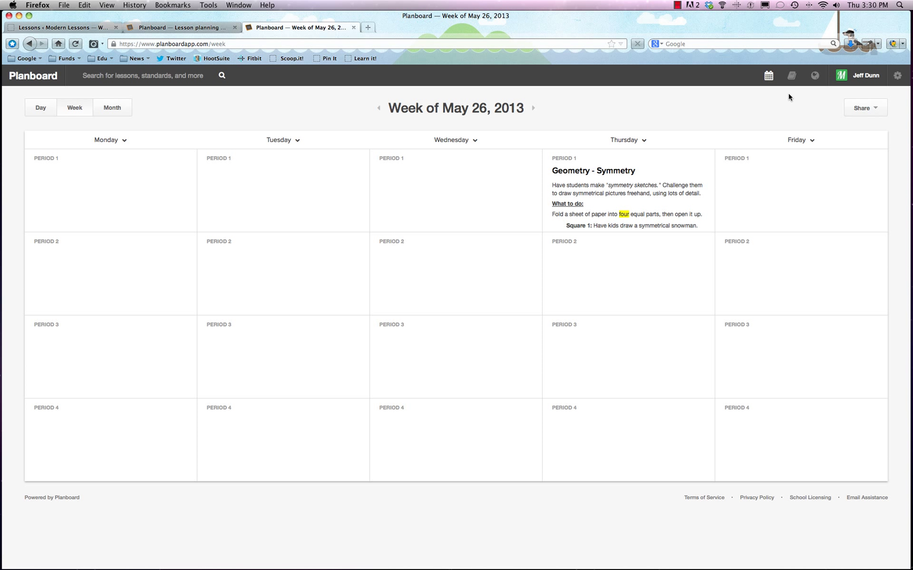
click(815, 76)
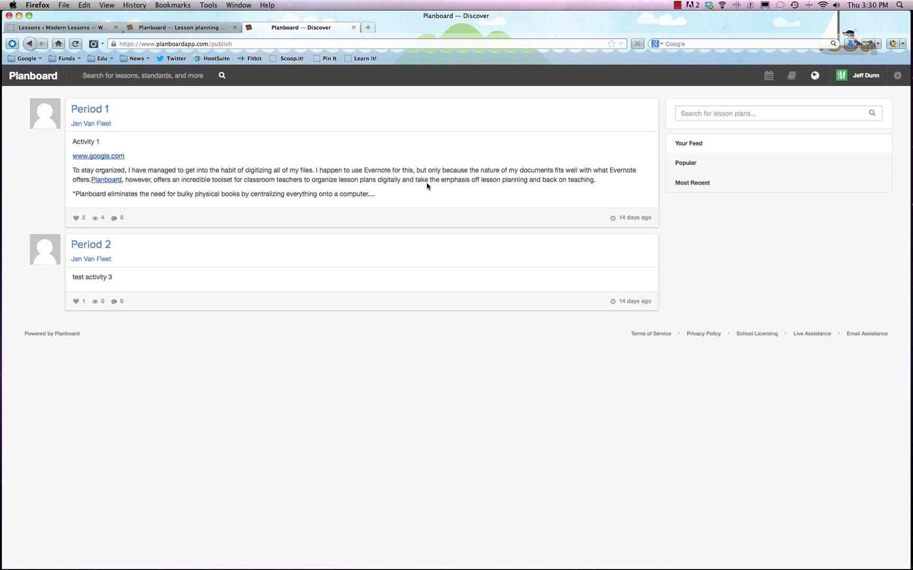
click(794, 77)
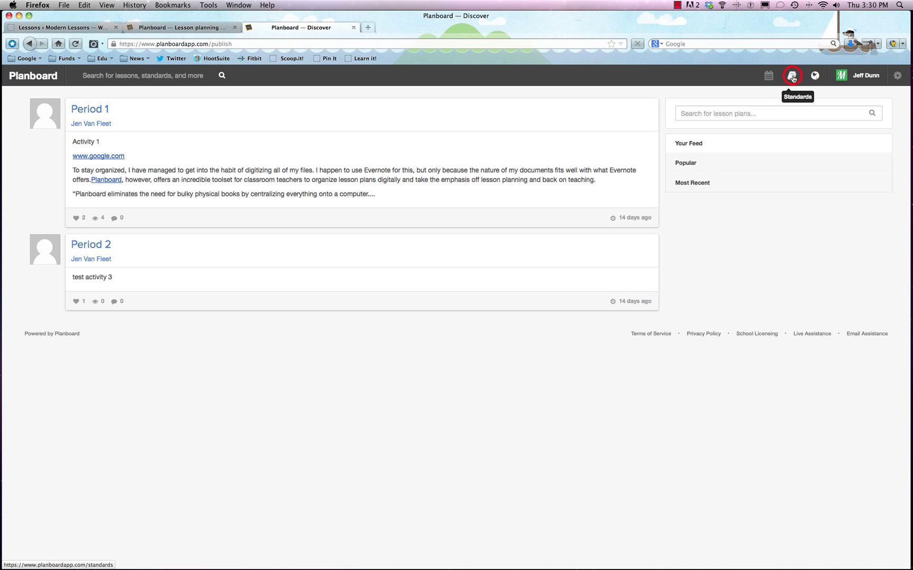
Step: Look through the Standards search, Create and Manage pages, then return to the Week of May 26 calendar
click(792, 77)
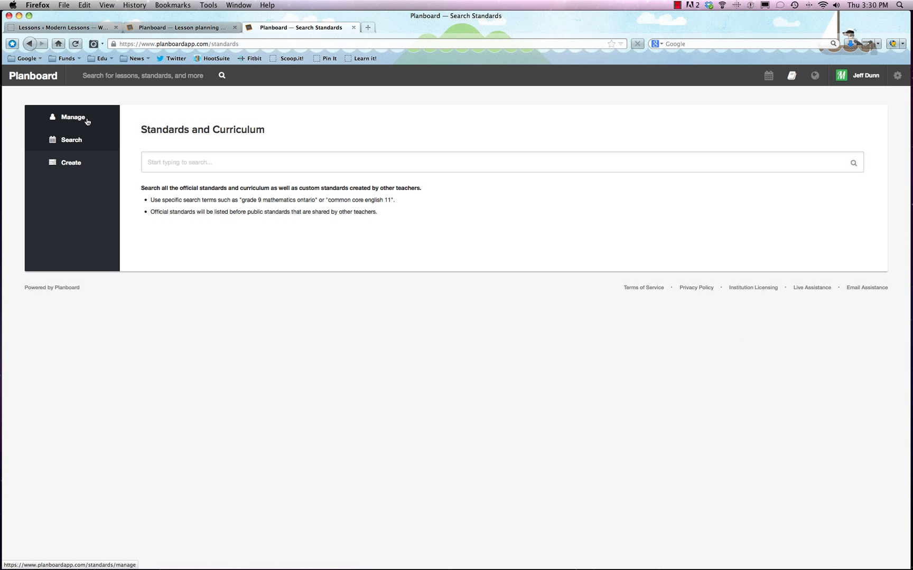
click(77, 172)
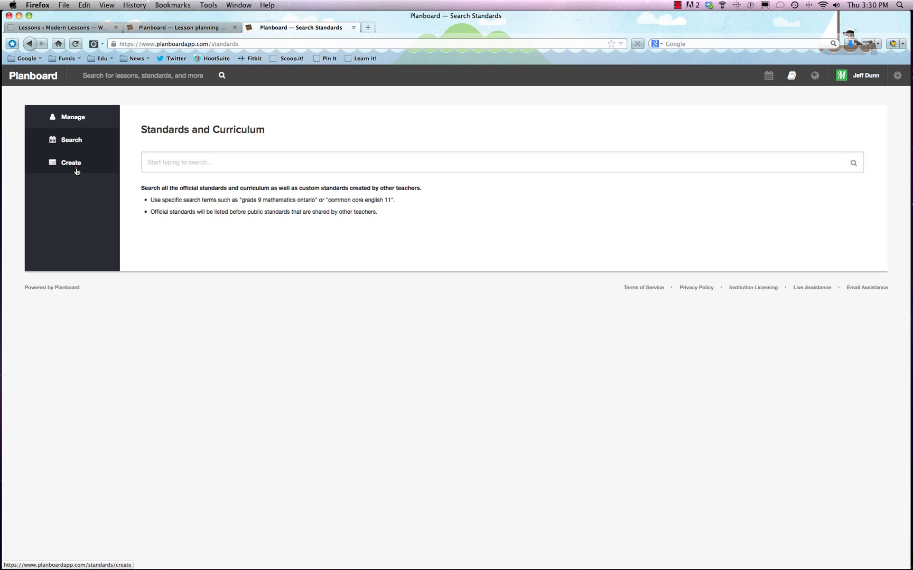
click(64, 117)
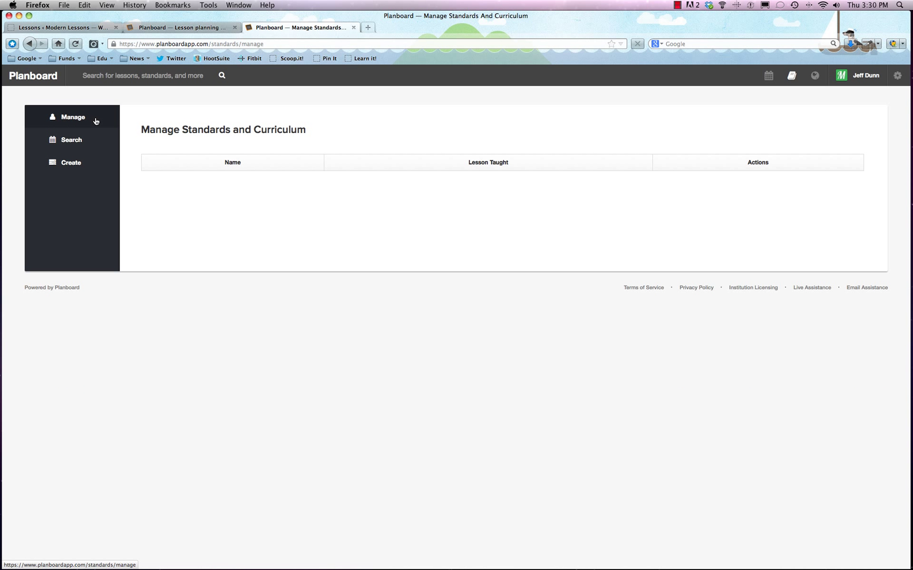
click(31, 77)
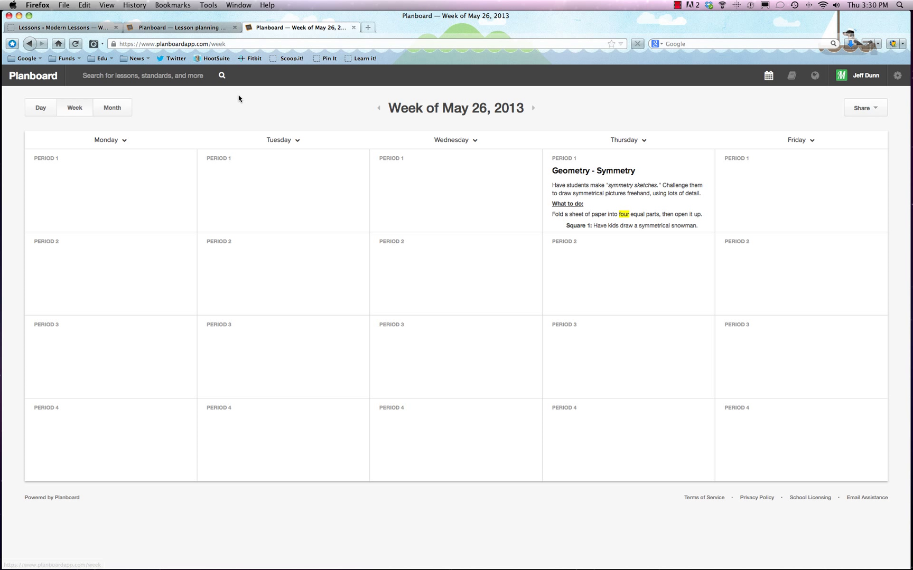
Step: Open Thursday May 30 in day view and write 'Period 2!' in Period 2
click(660, 193)
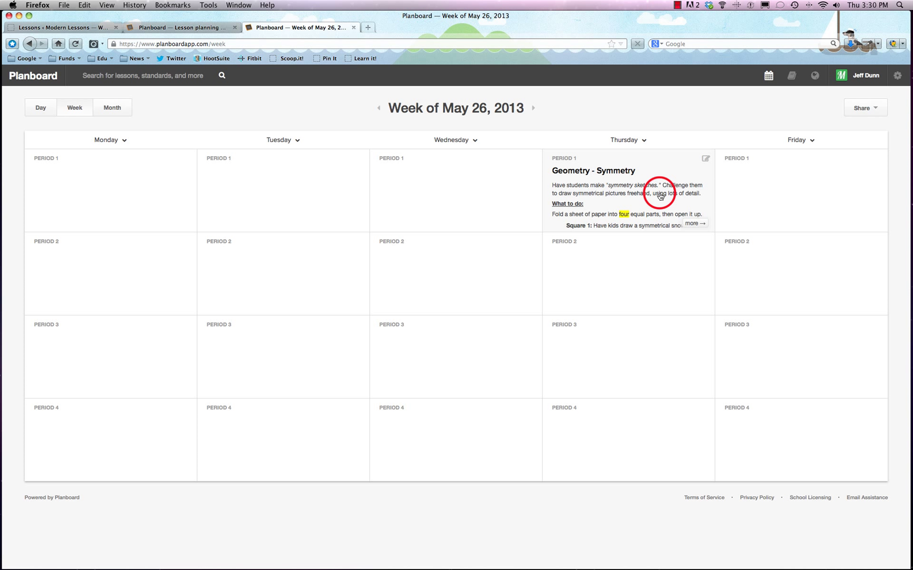
click(694, 224)
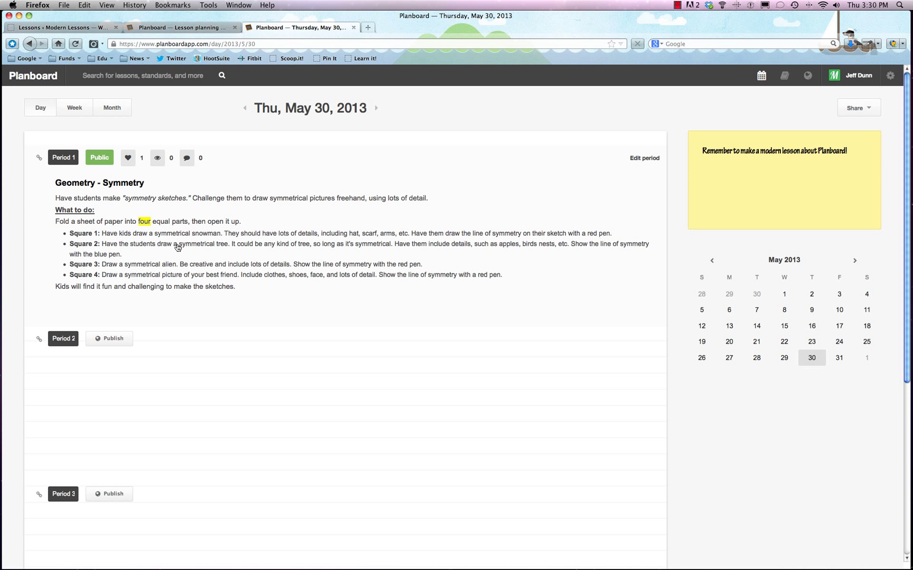
click(84, 368)
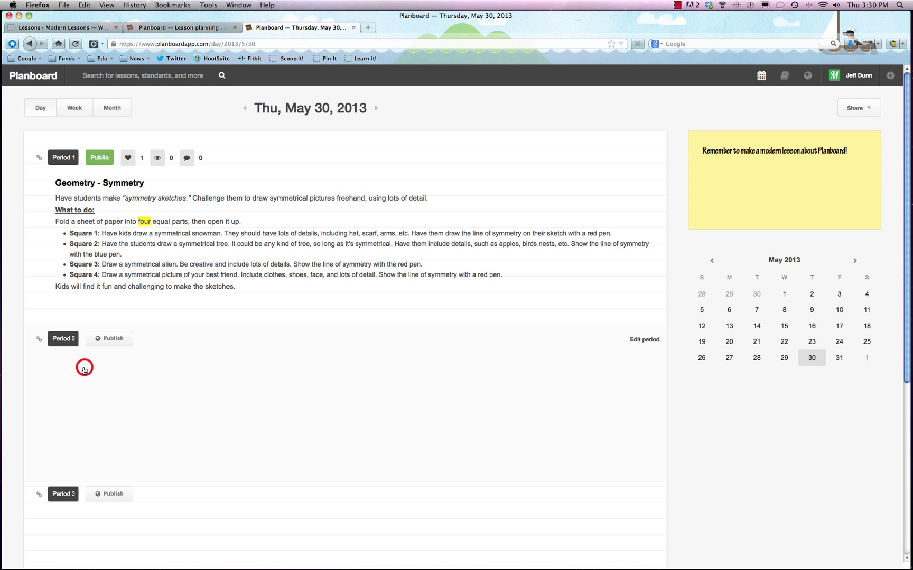
text(Period 2!)
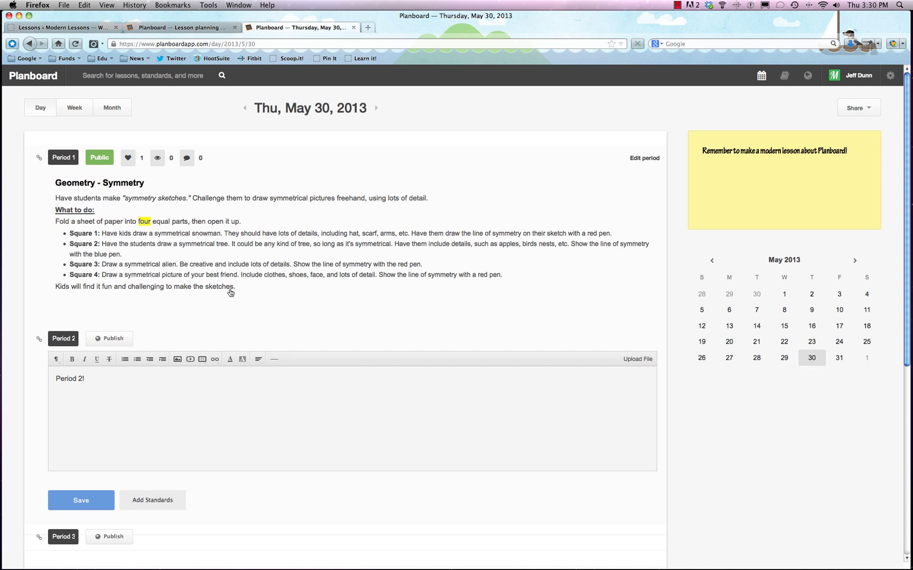
Step: Edit the reminder sticky note below its reminder line
click(764, 152)
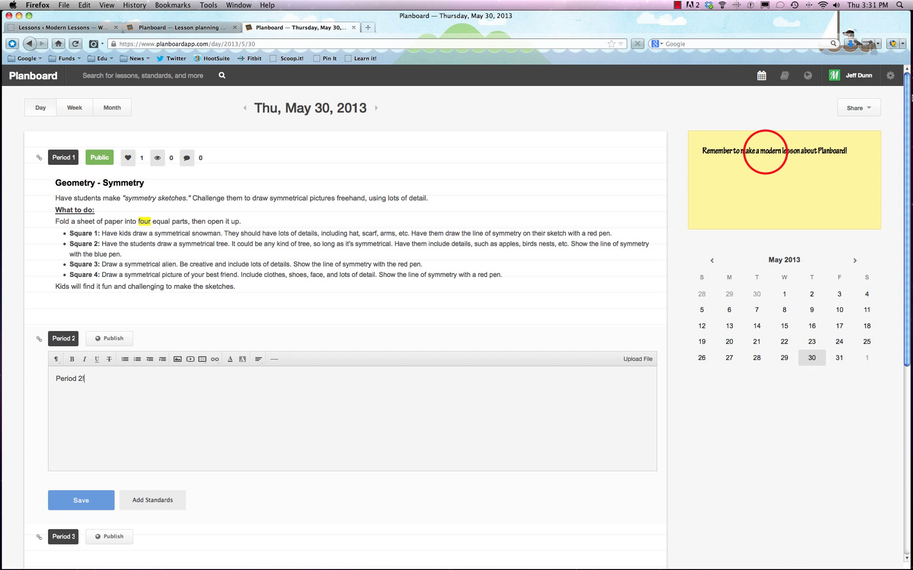
click(861, 150)
click(809, 178)
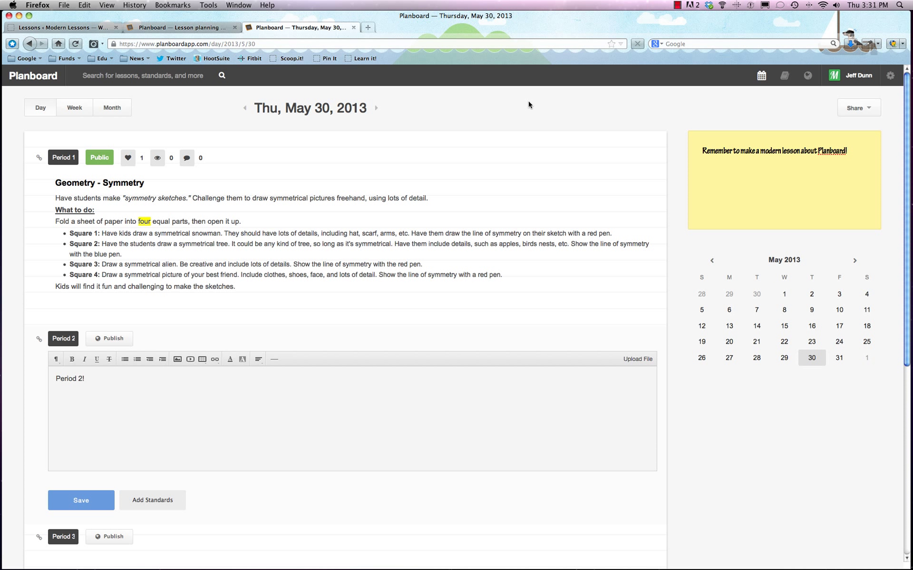
click(676, 5)
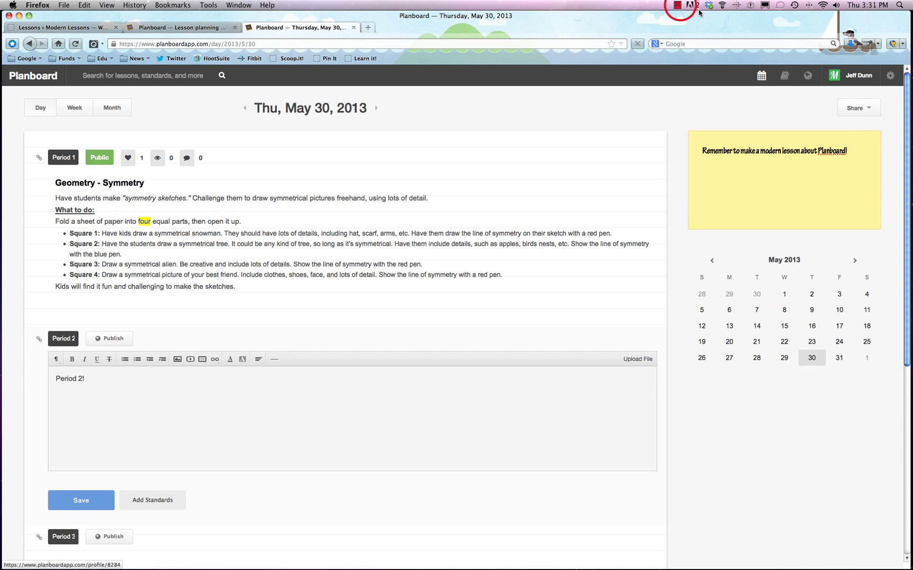